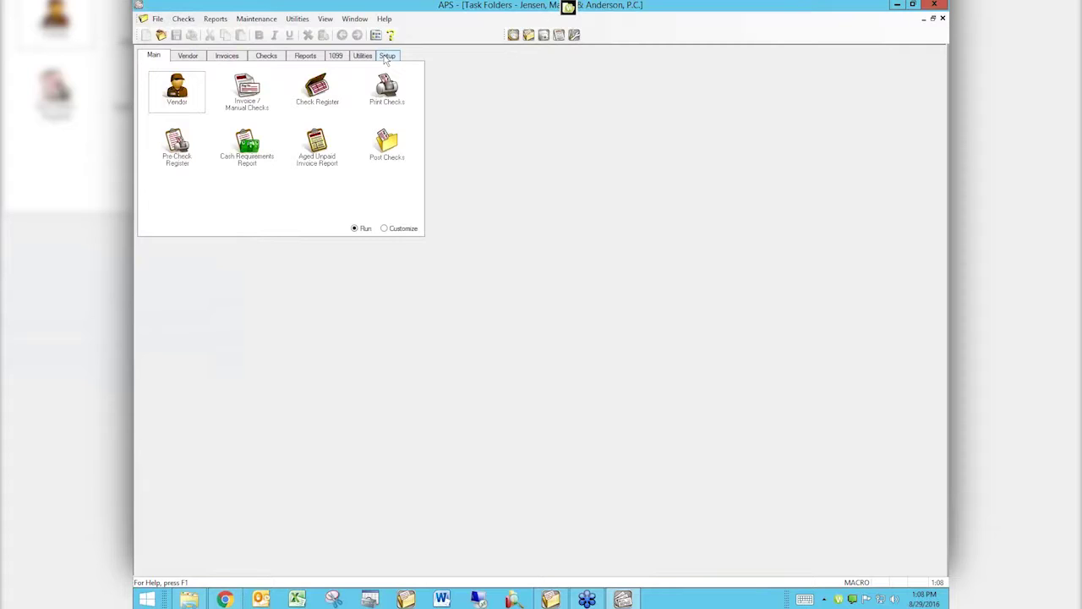
Step: Open the First Bank record in the bank account setup and review its last check number
left_click(387, 56)
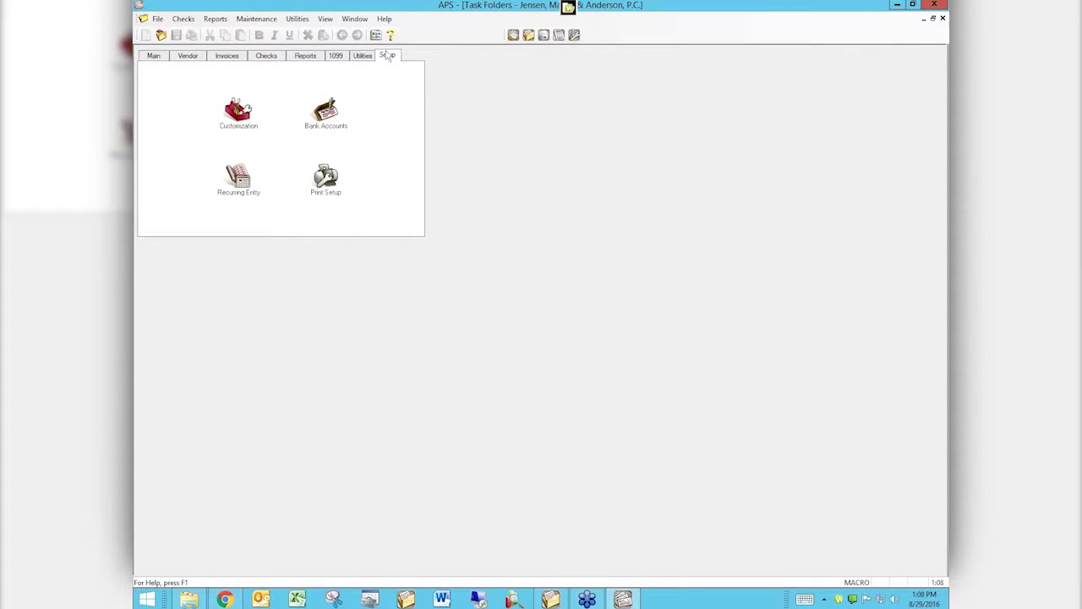
left_click(327, 115)
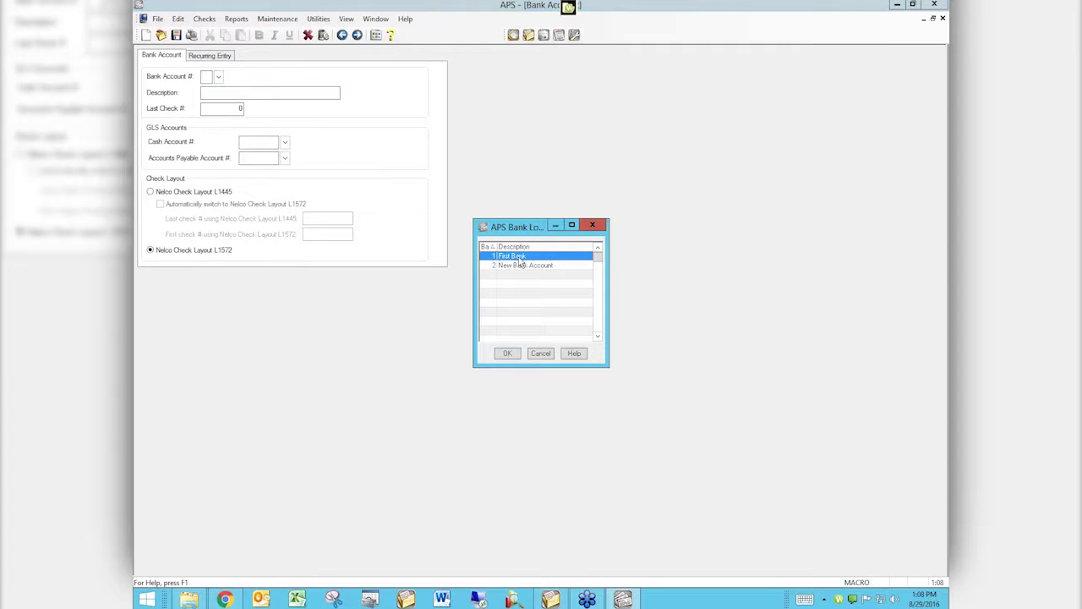
left_click(507, 353)
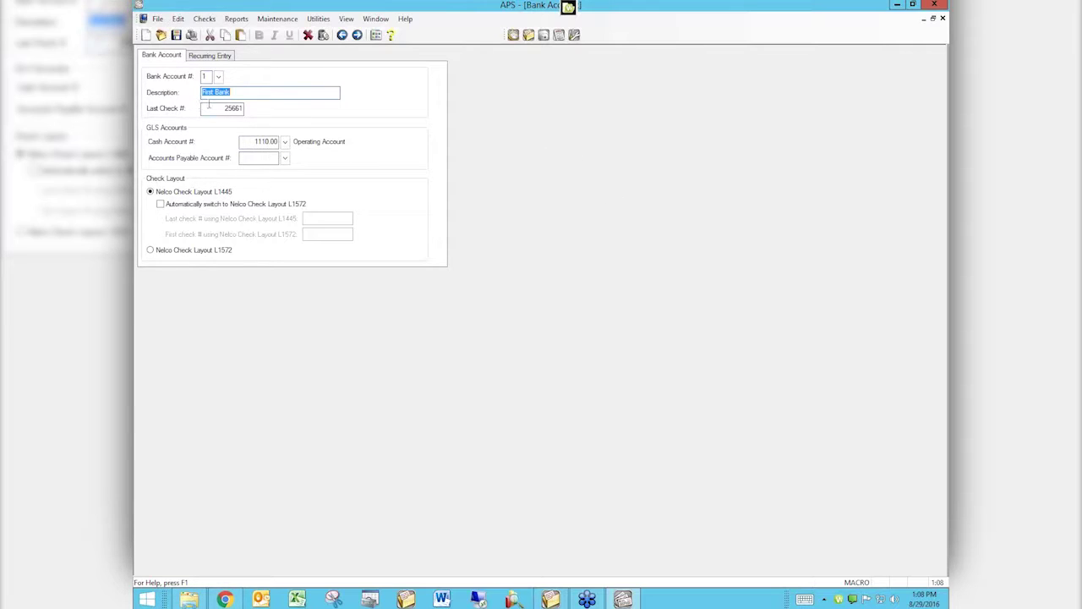
left_click(249, 108)
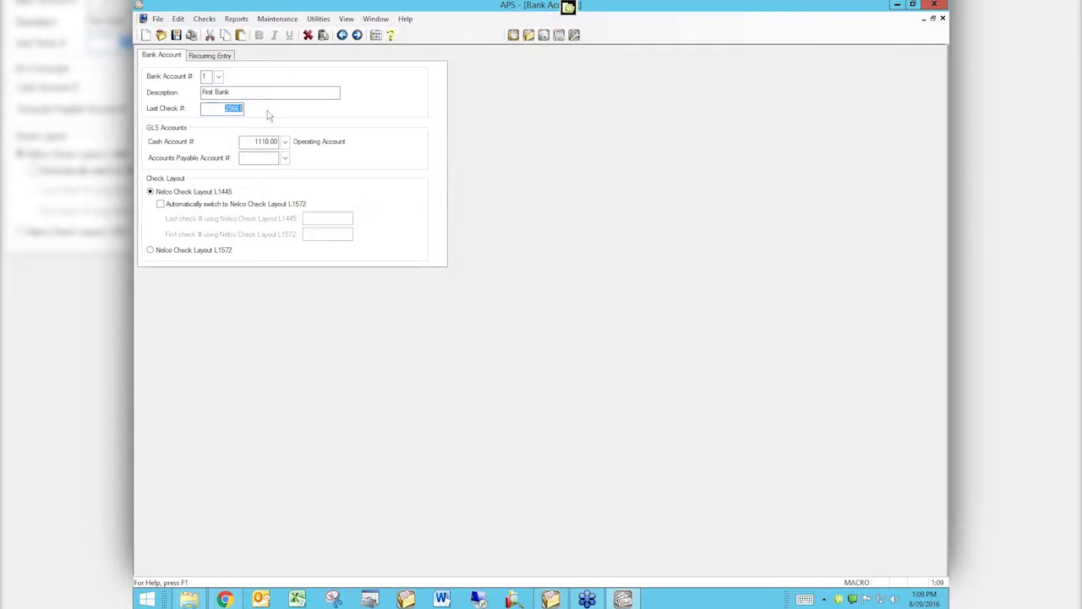
key("Home")
left_click(225, 108)
Step: Create and save a bank account described as "First Bank - Manual Checks" with cash account 1110, closing the bank account setup
left_click(146, 35)
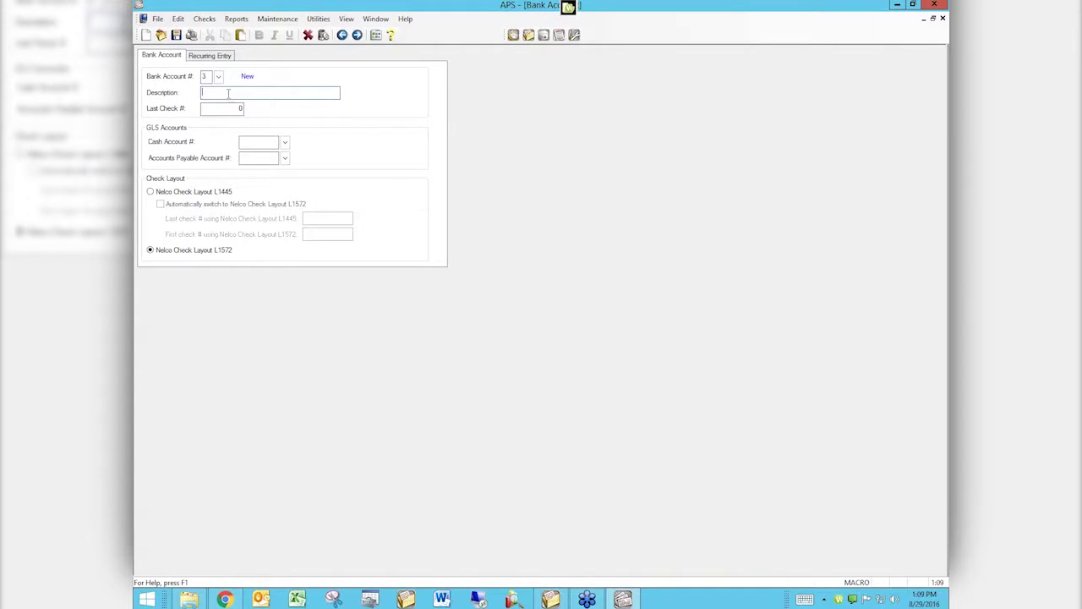
type("First Bank - Manual Checks")
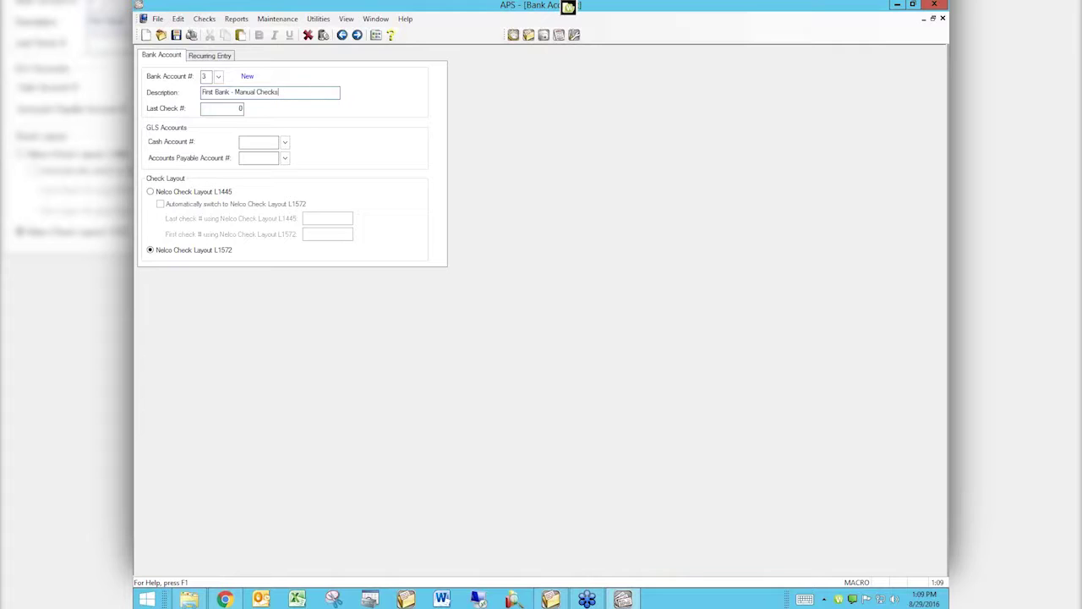
left_click(239, 108)
left_click(254, 143)
type("1110")
left_click(176, 36)
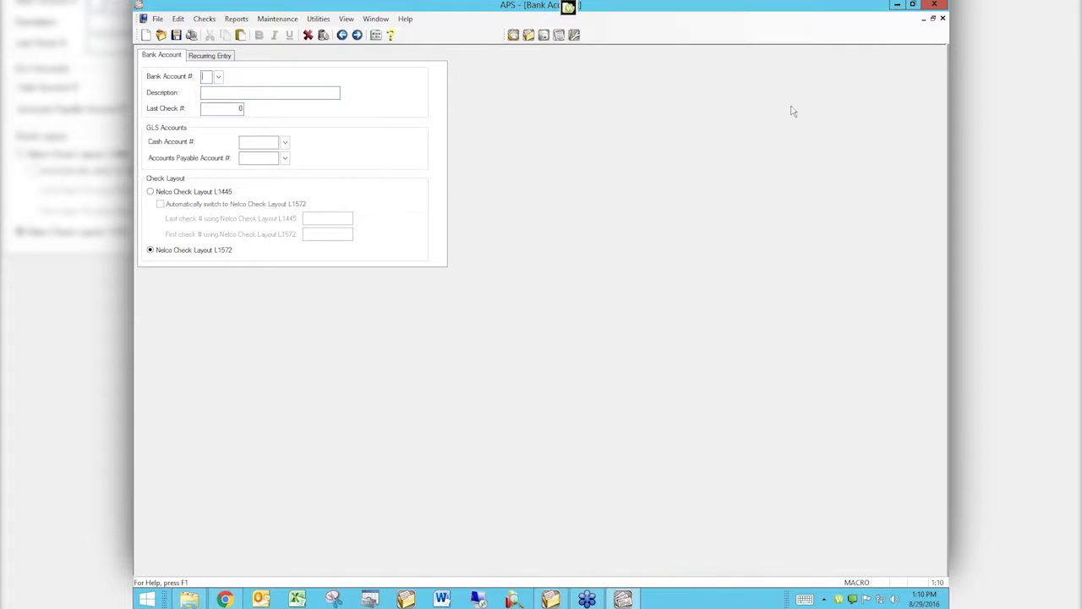
left_click(943, 19)
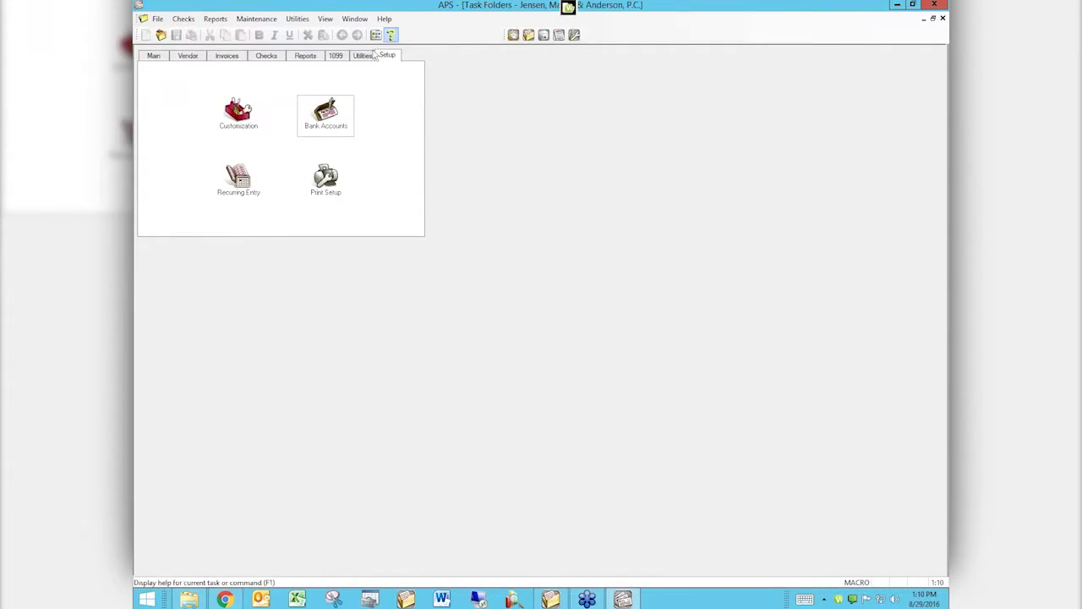
Step: Start a new invoice entry for the vendor Clerk of the District Court with an invoice amount of 100.00 and enlarge the entry form
left_click(154, 56)
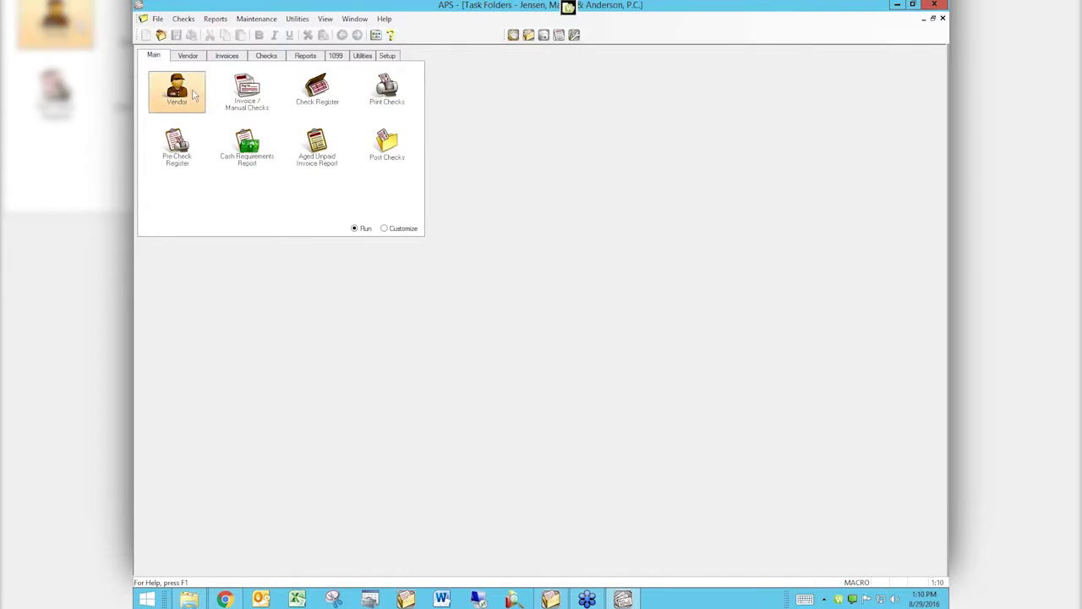
left_click(254, 94)
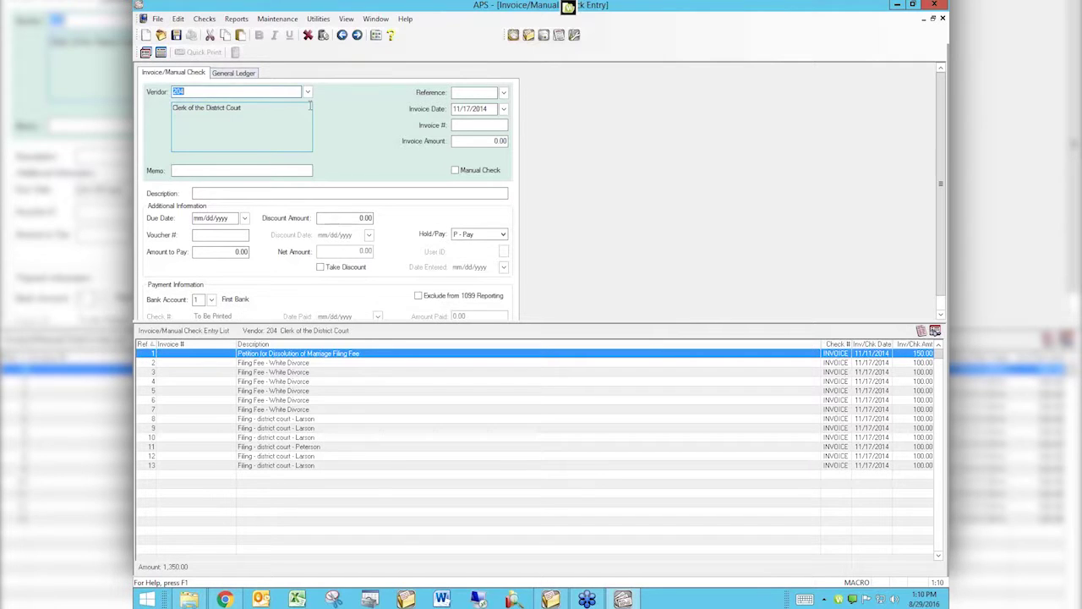
key("Tab")
key("Tab")
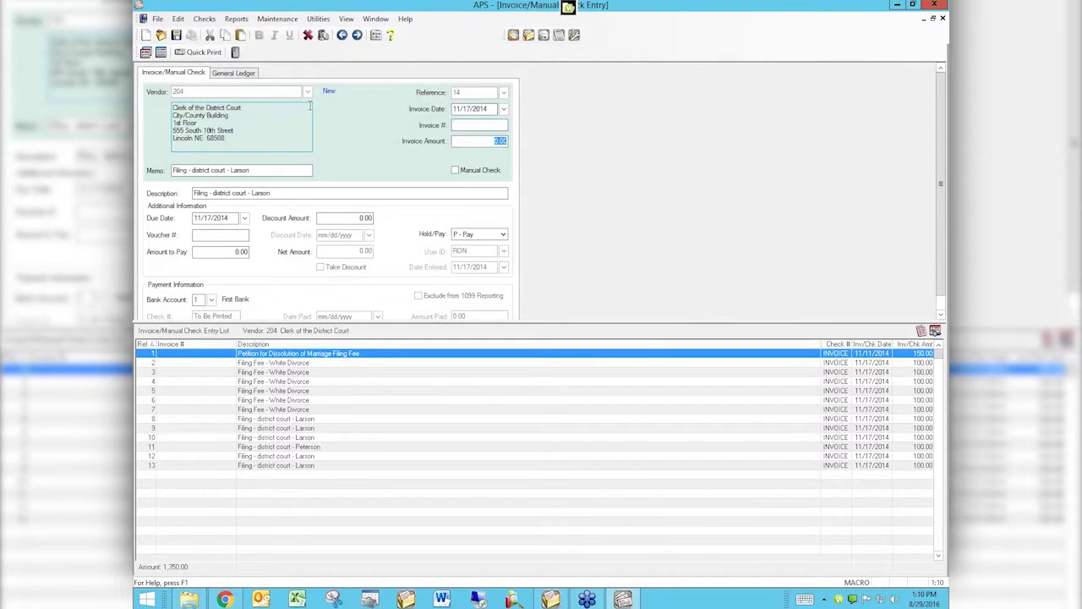
type("10")
left_click_drag(205, 318, 234, 449)
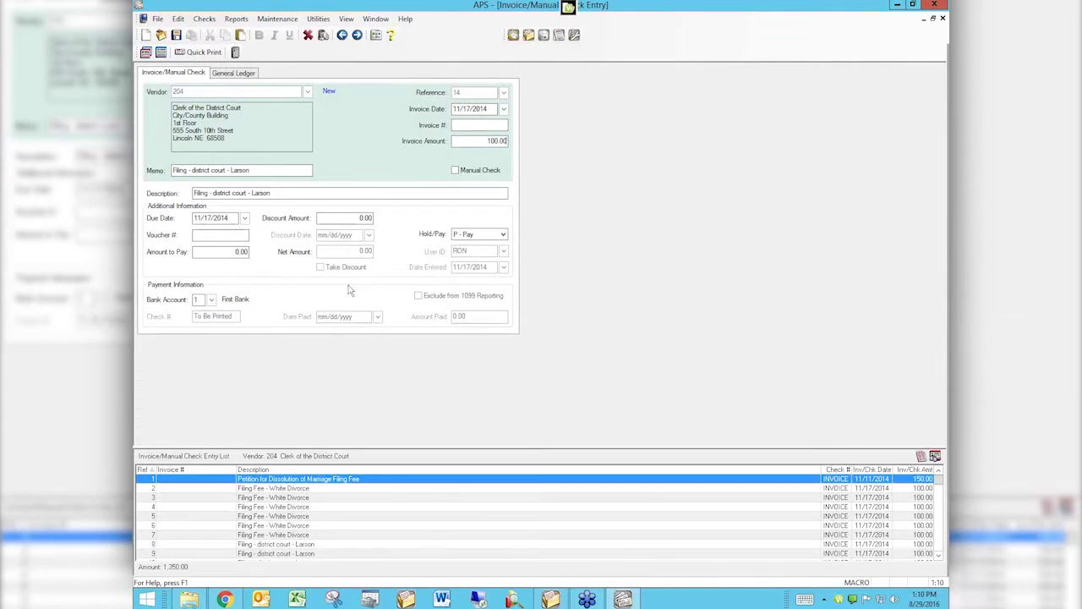
Step: Mark the entry as a manual check paid from "First Bank - Manual Checks" with check number 1
left_click(456, 170)
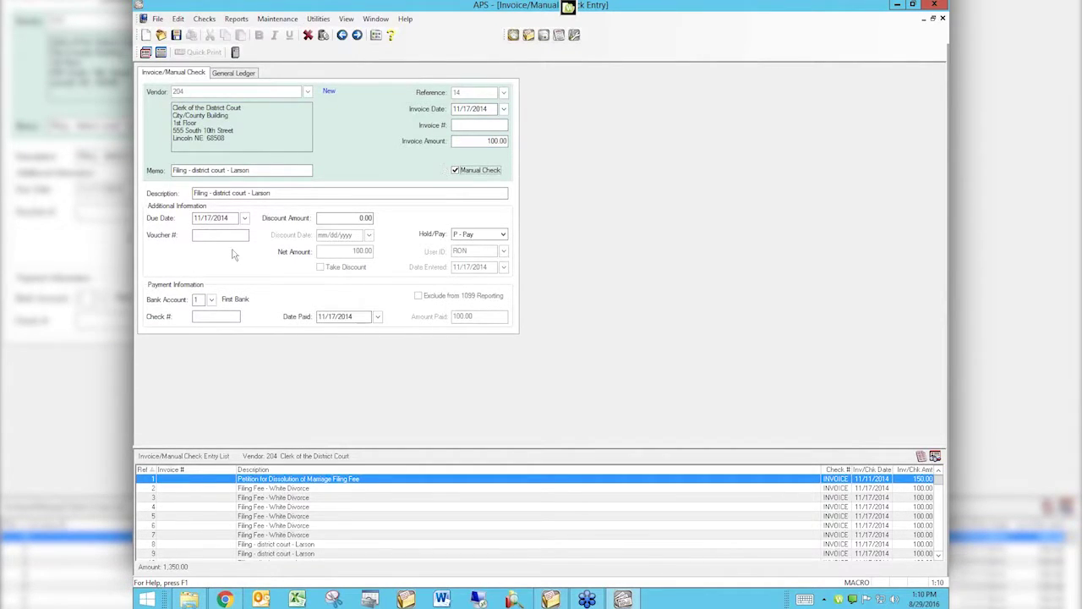
left_click(211, 300)
left_click(516, 275)
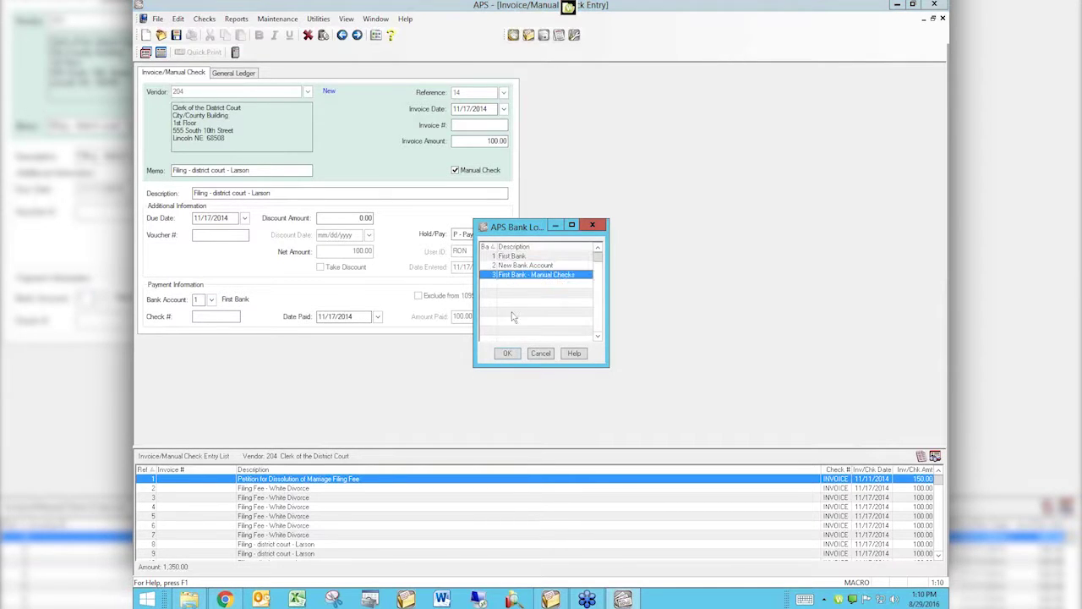
left_click(508, 353)
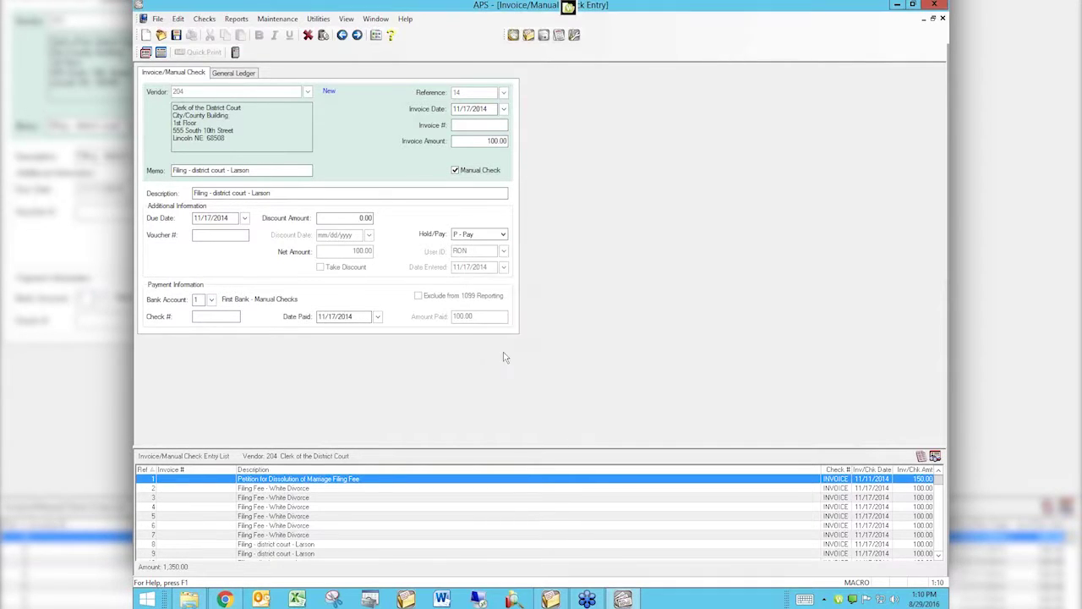
left_click(196, 315)
left_click_drag(352, 316, 282, 316)
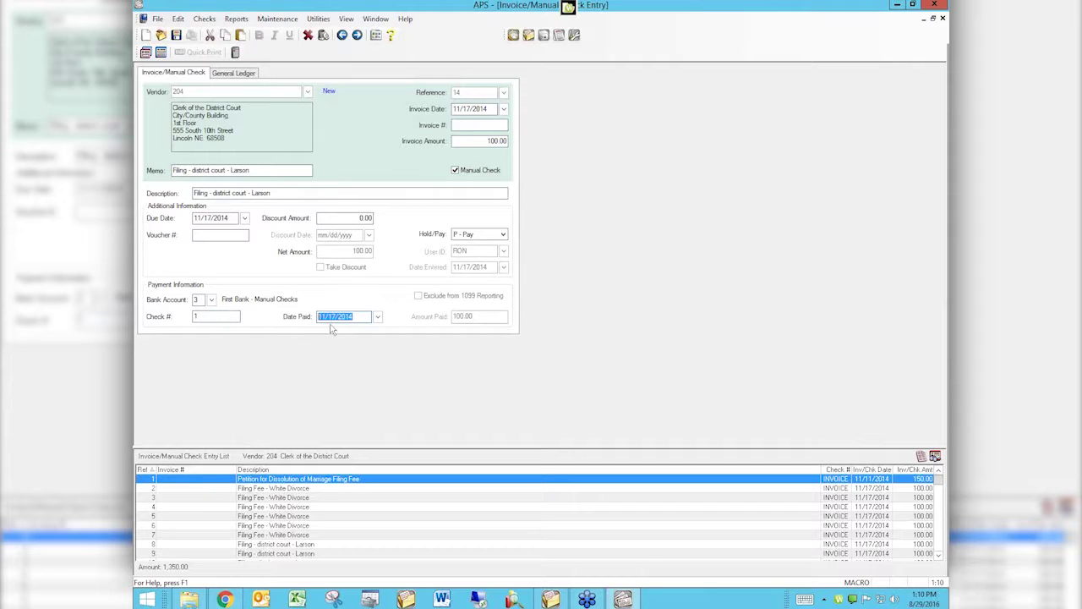
Step: Save the entry's general ledger distribution to Client Cost Advances, save the manual check, and close the cost entry form without adding a cost
left_click(228, 73)
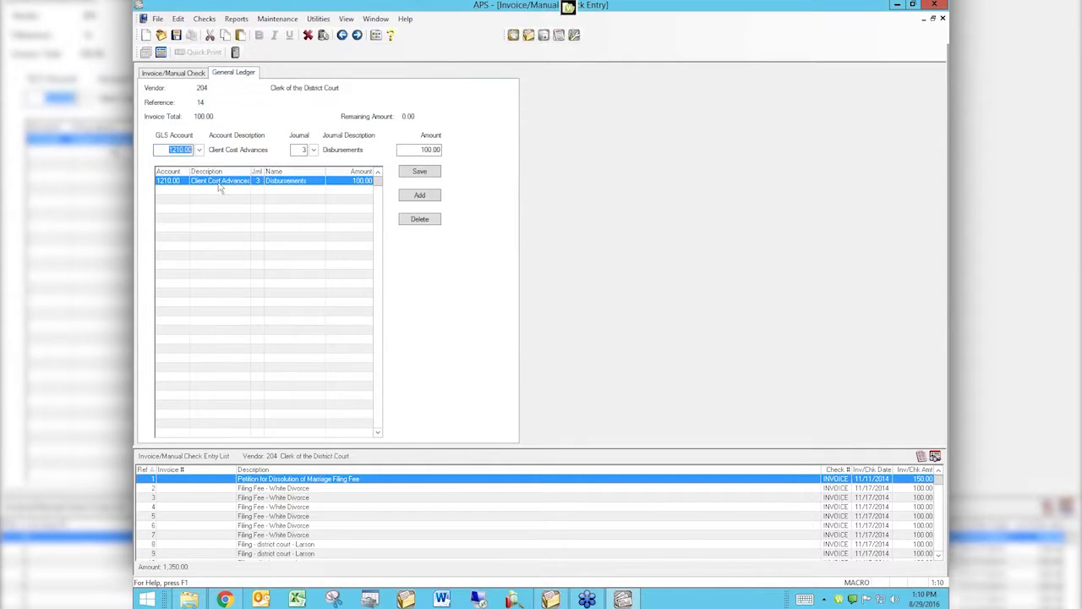
left_click(418, 173)
left_click(177, 36)
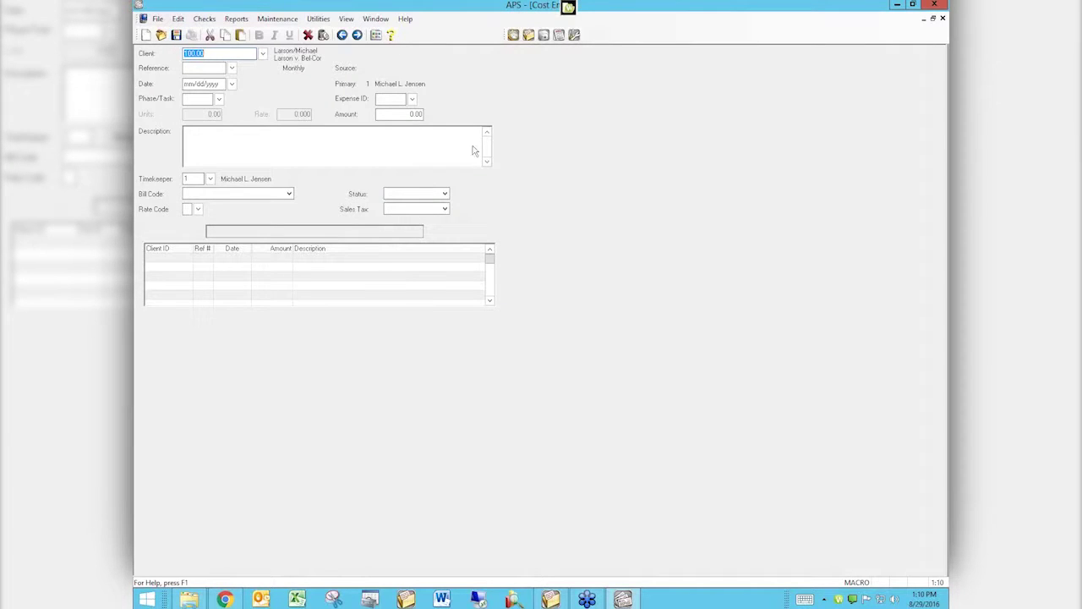
left_click(943, 18)
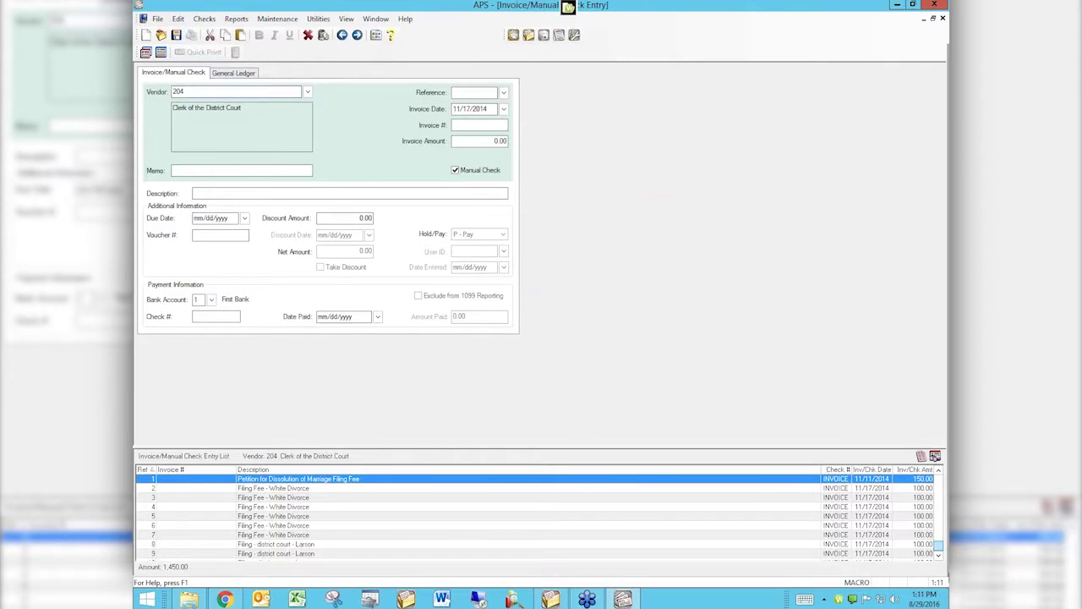
left_click(939, 529)
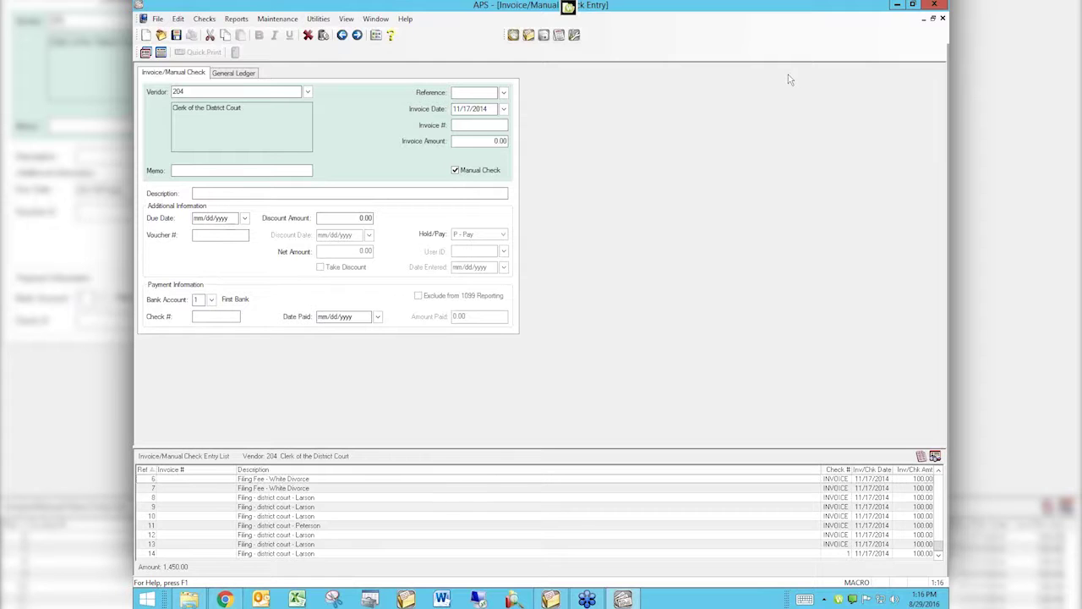
Step: Switch to Chrome, clear the leftover search text and close the New Tab page
left_click(227, 600)
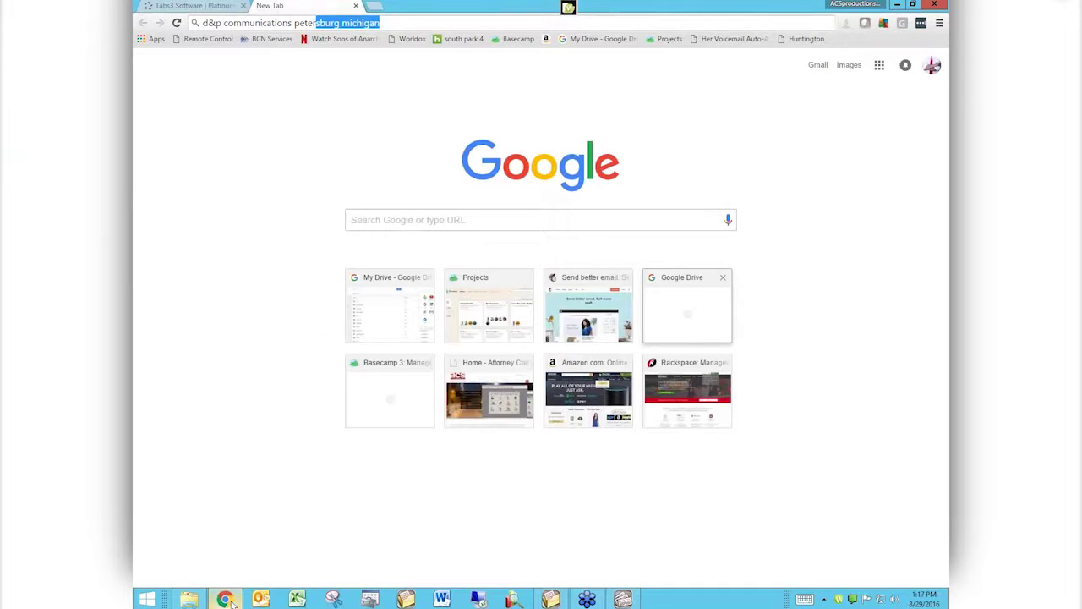
key("BackSpace")
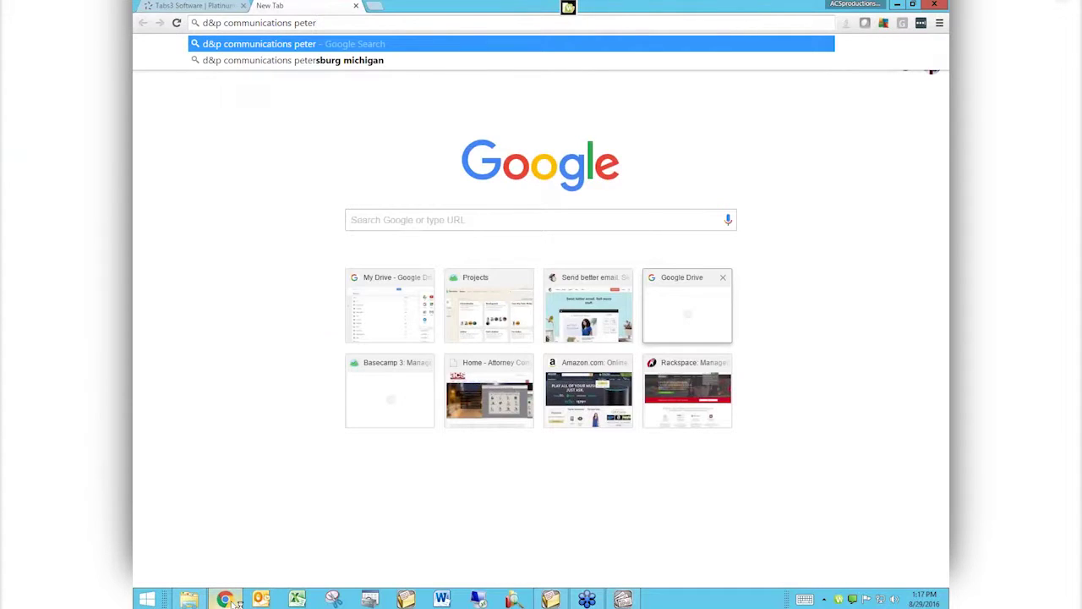
key("BackSpace")
key("BackSpace")
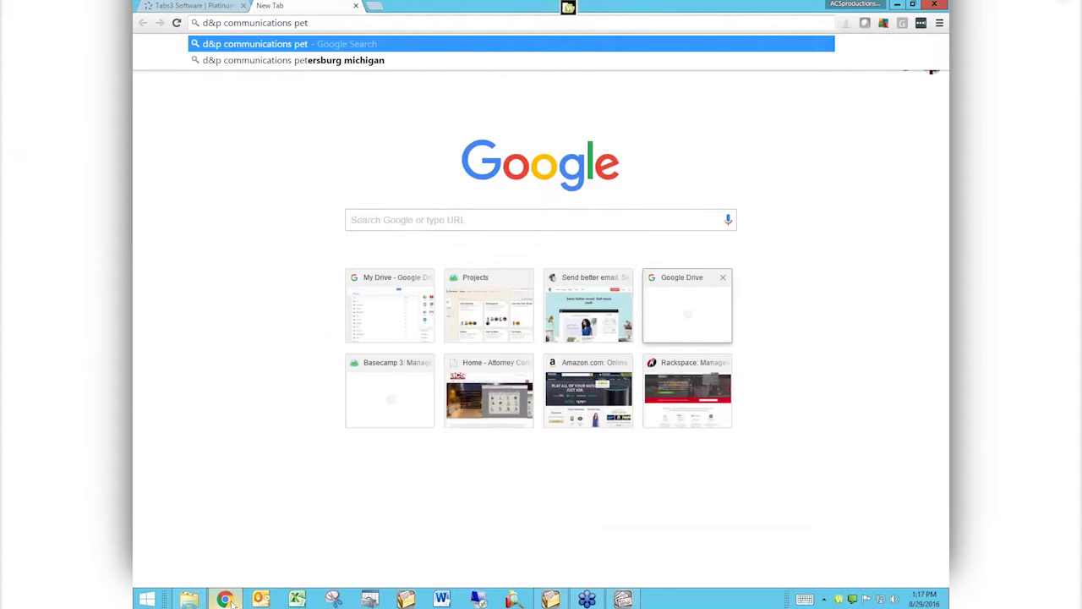
key("BackSpace")
key("BackSpace")
key("BackSpace")
key("BackSpace")
key("BackSpace")
key("BackSpace")
key("BackSpace")
key("BackSpace")
key("BackSpace")
key("BackSpace")
key("BackSpace")
key("BackSpace")
key("BackSpace")
key("BackSpace")
key("BackSpace")
key("BackSpace")
key("BackSpace")
key("BackSpace")
key("BackSpace")
key("BackSpace")
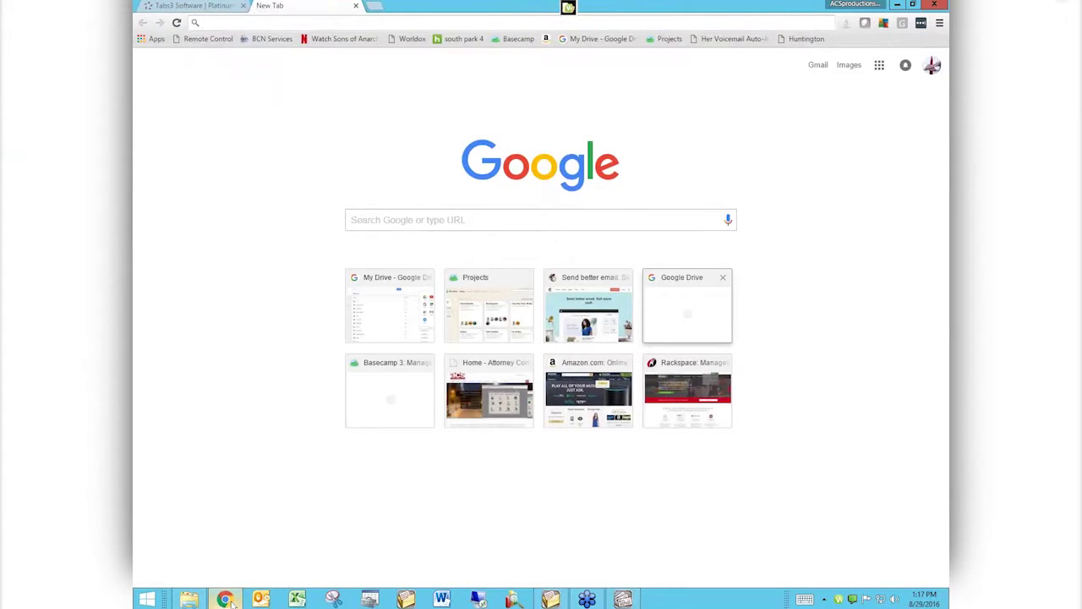
left_click(356, 6)
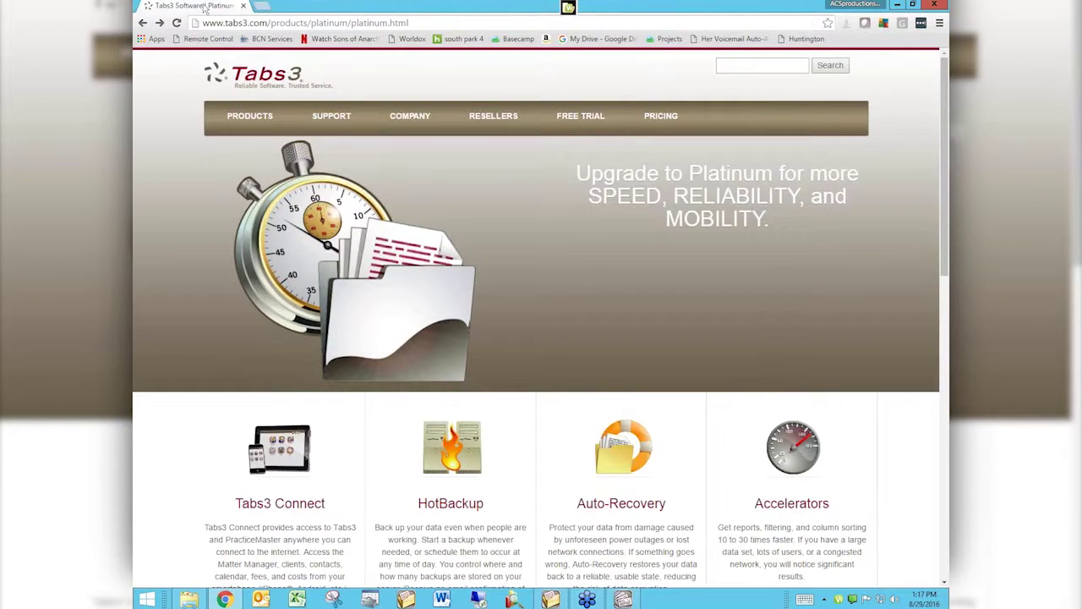
Step: Open the Platinum Versions product page, review the feature descriptions and view the Tabs3 Connect details
mouse_move(419, 111)
mouse_move(253, 120)
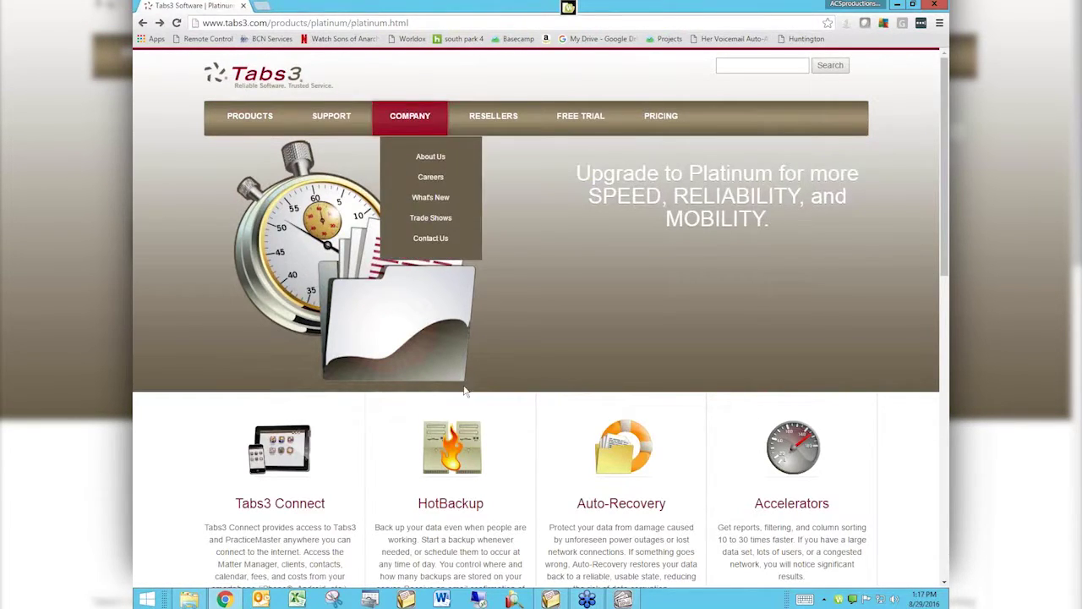
mouse_move(239, 111)
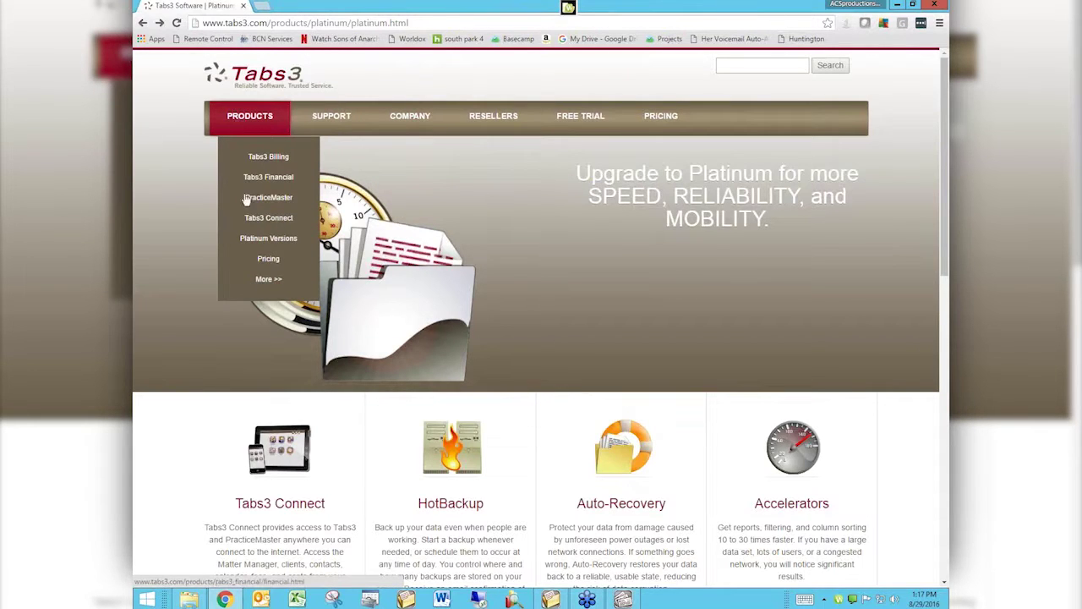
left_click(250, 242)
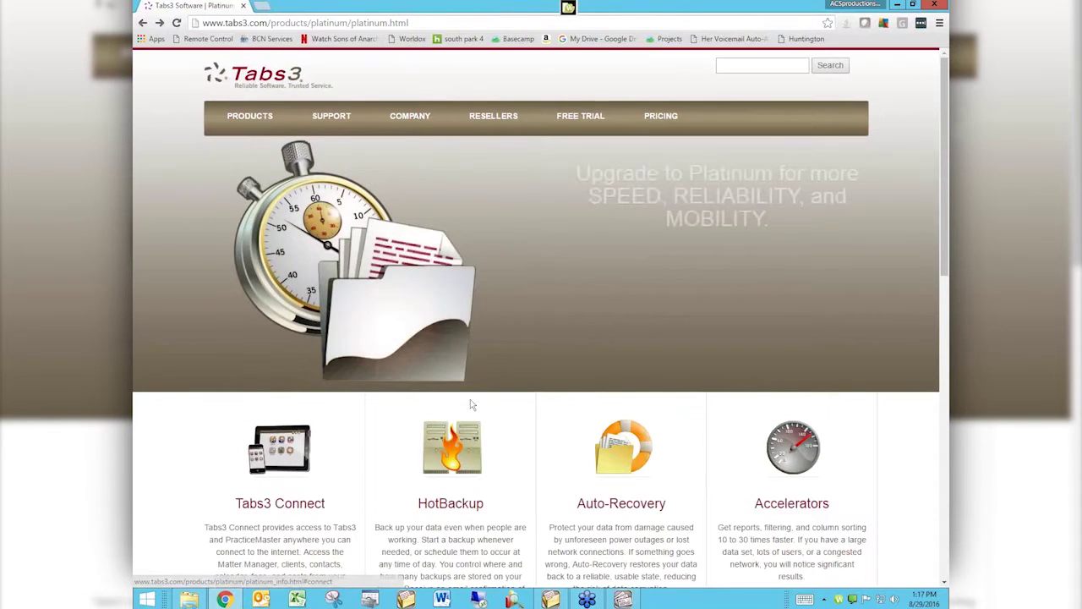
scroll(615, 418, "down", 1)
scroll(615, 418, "down", 3)
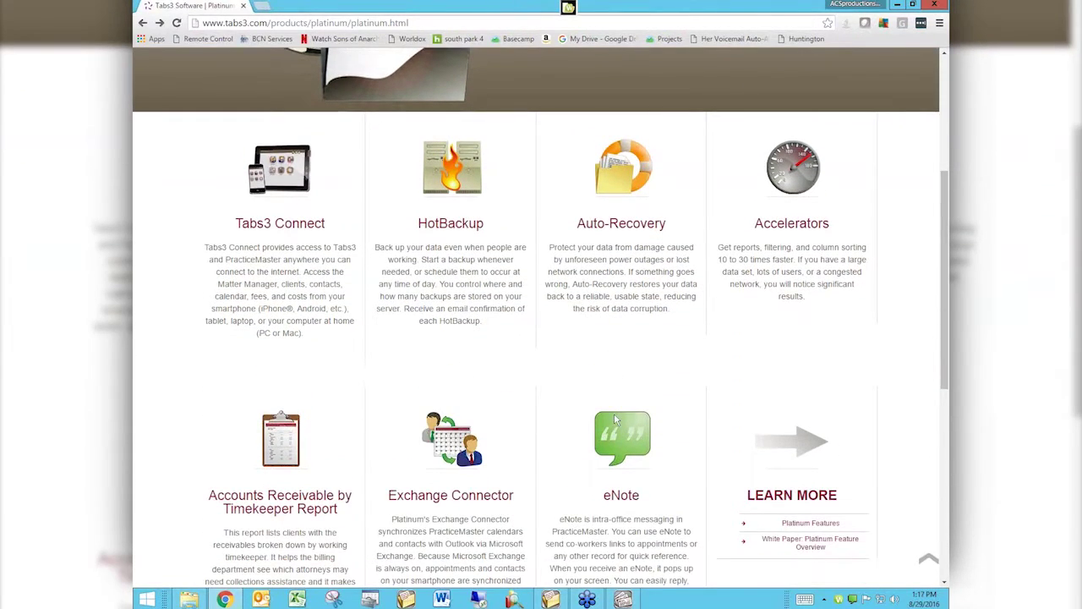
scroll(615, 419, "down", 1)
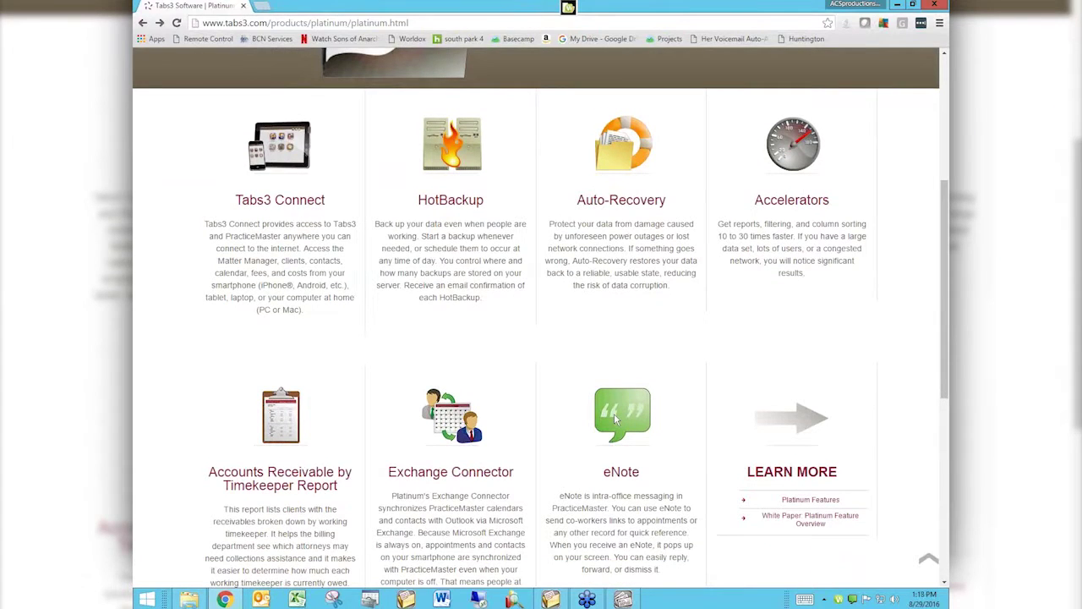
scroll(615, 419, "down", 1)
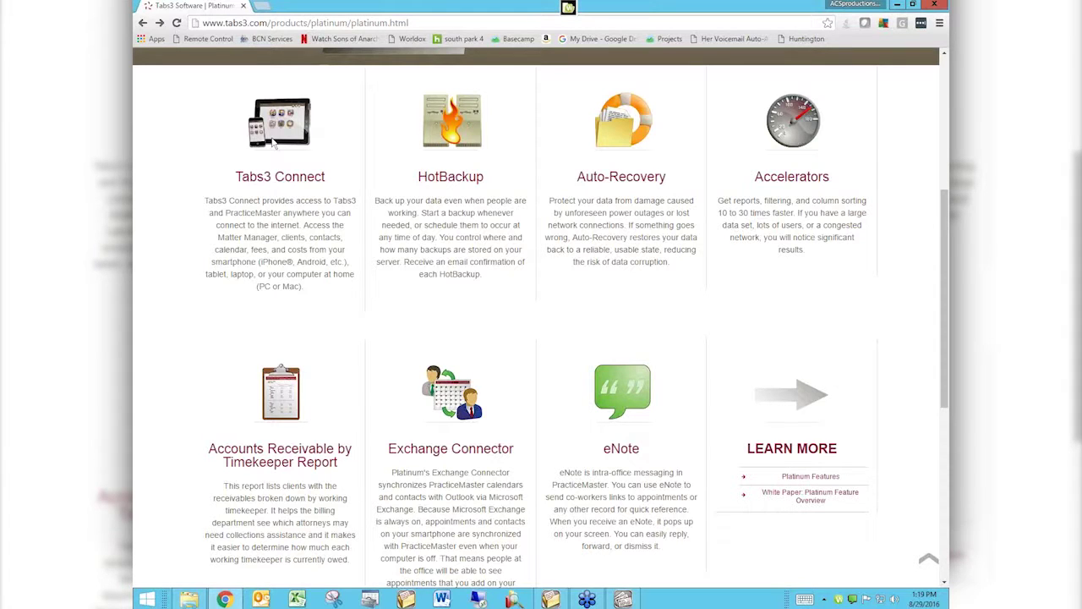
left_click(287, 133)
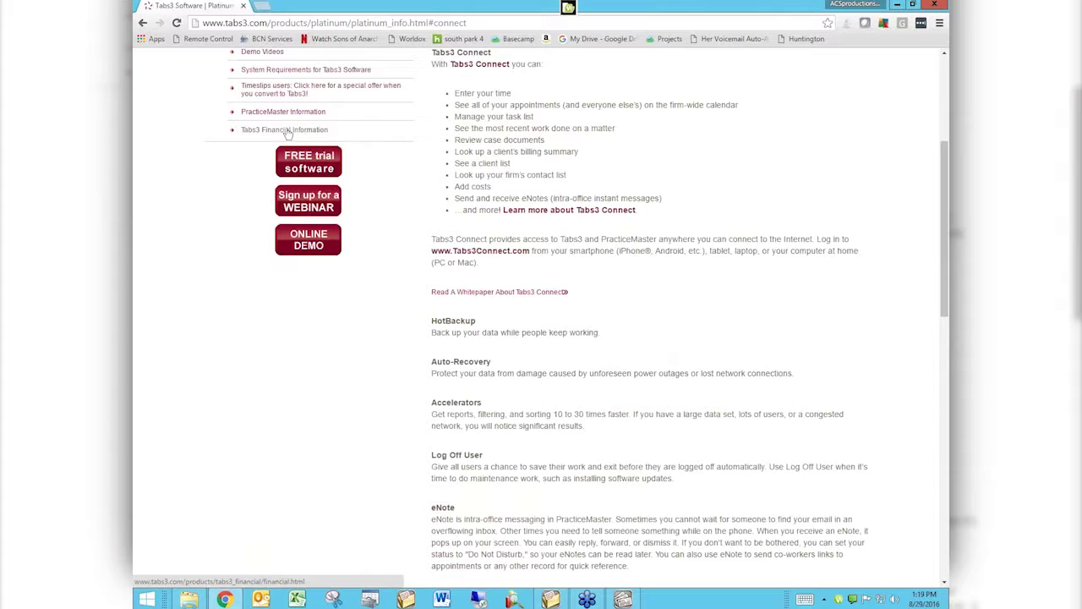
Step: Open the tabs3connect site in a new browser tab and log in with the account password
left_click(263, 7)
type("tabs3connect")
key("Return")
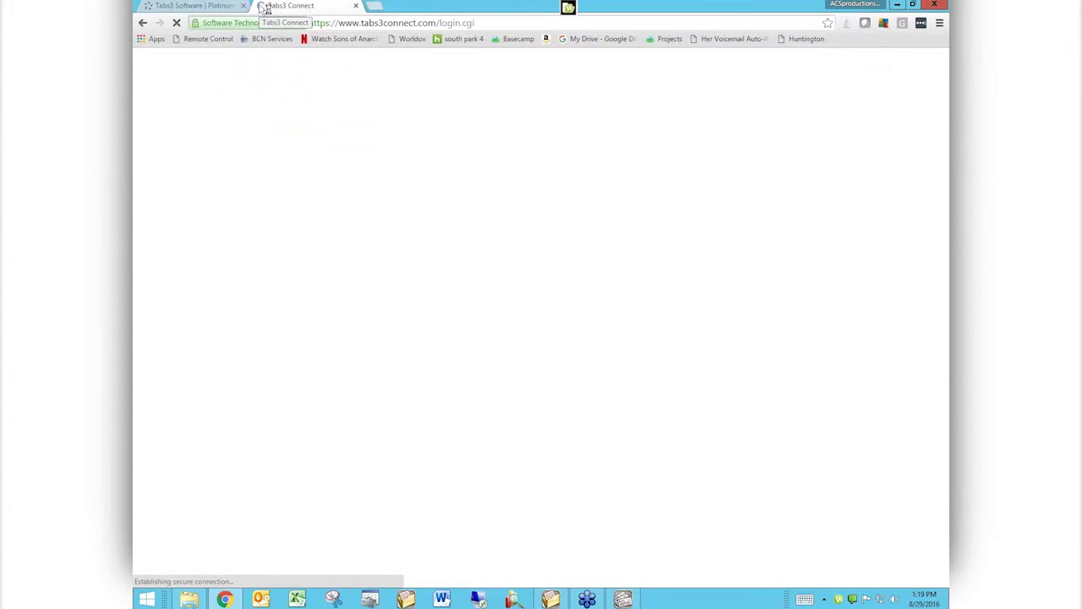
type("*************")
key("Return")
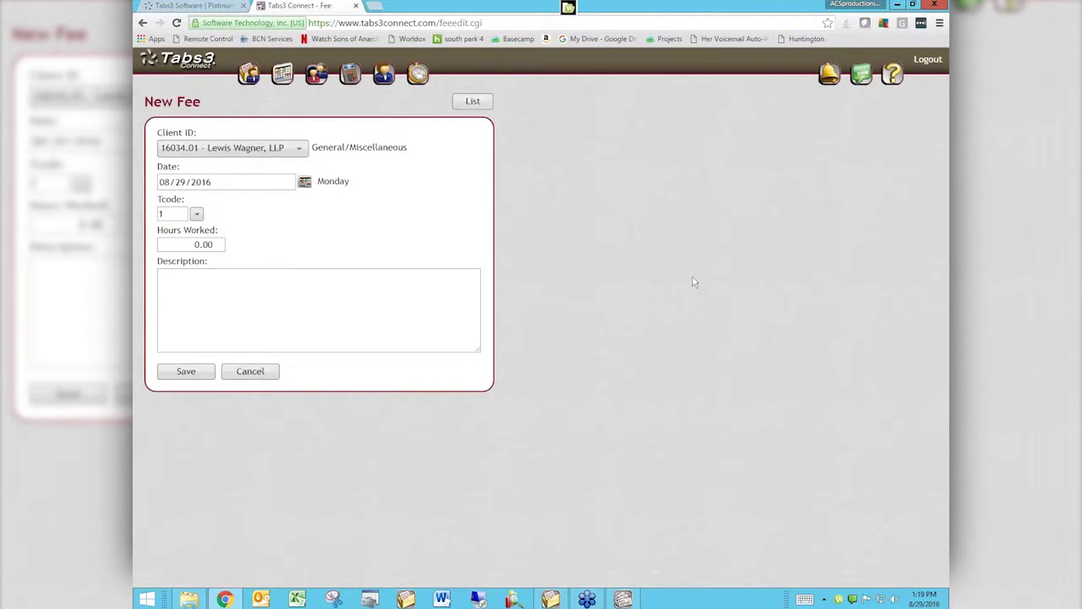
Step: Search the client list for "purdue" and select Purdue Law Office as the new fee's client
left_click(296, 150)
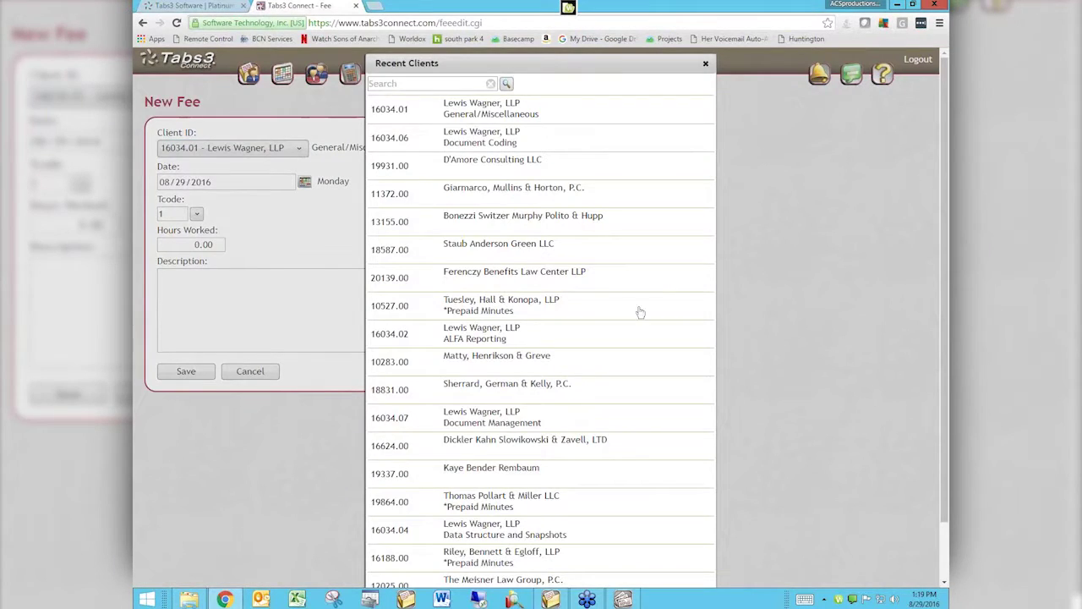
left_click(461, 82)
type("purdue")
key("Return")
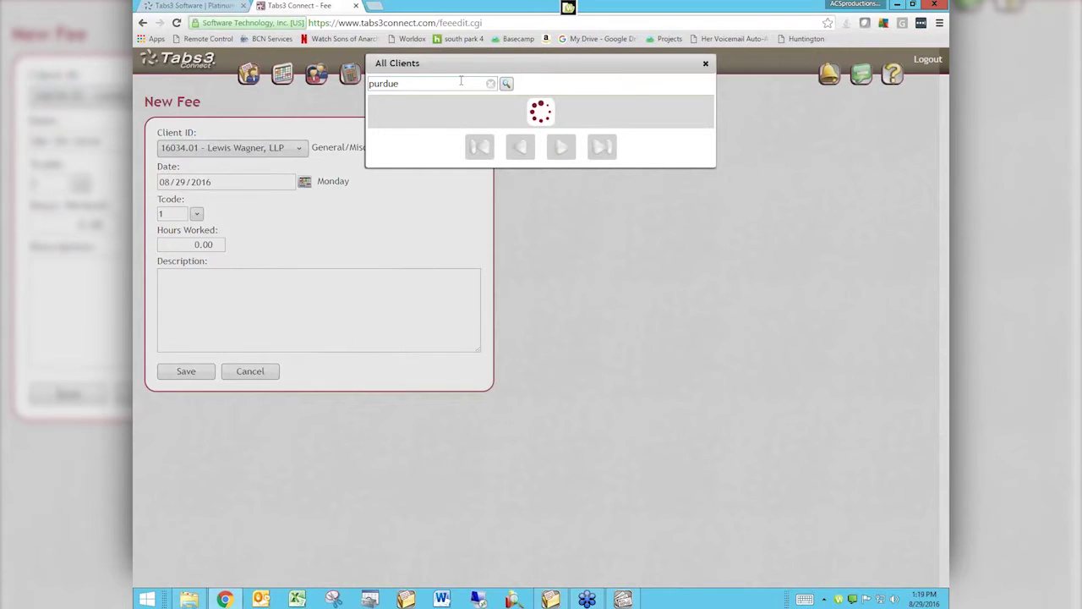
left_click(486, 107)
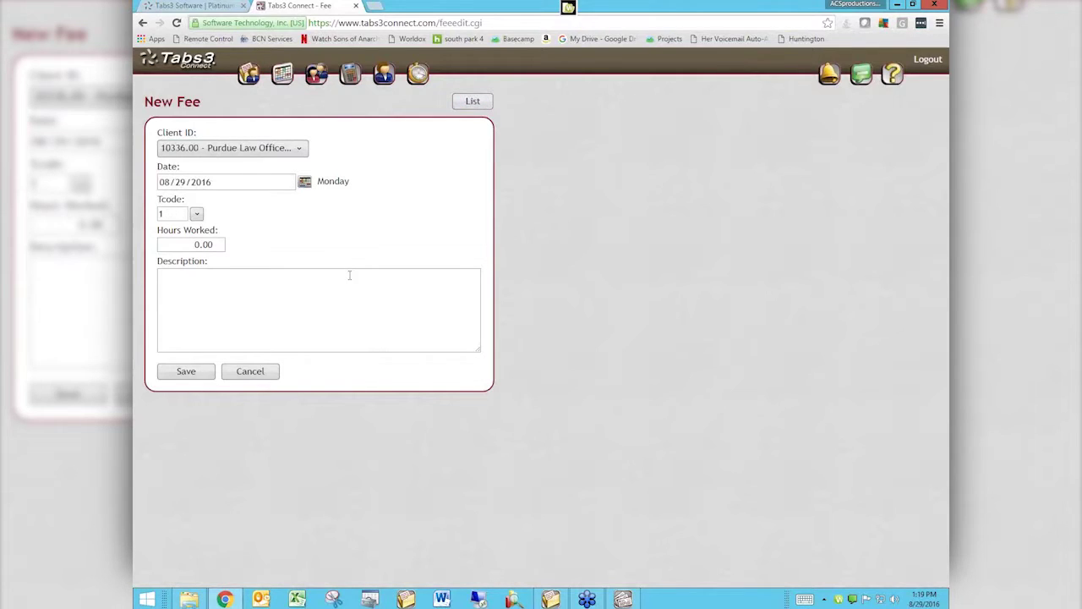
Step: Enter 0.20 hours worked, describe the work as a telephone call with the named contact, and save the fee
left_click(188, 244)
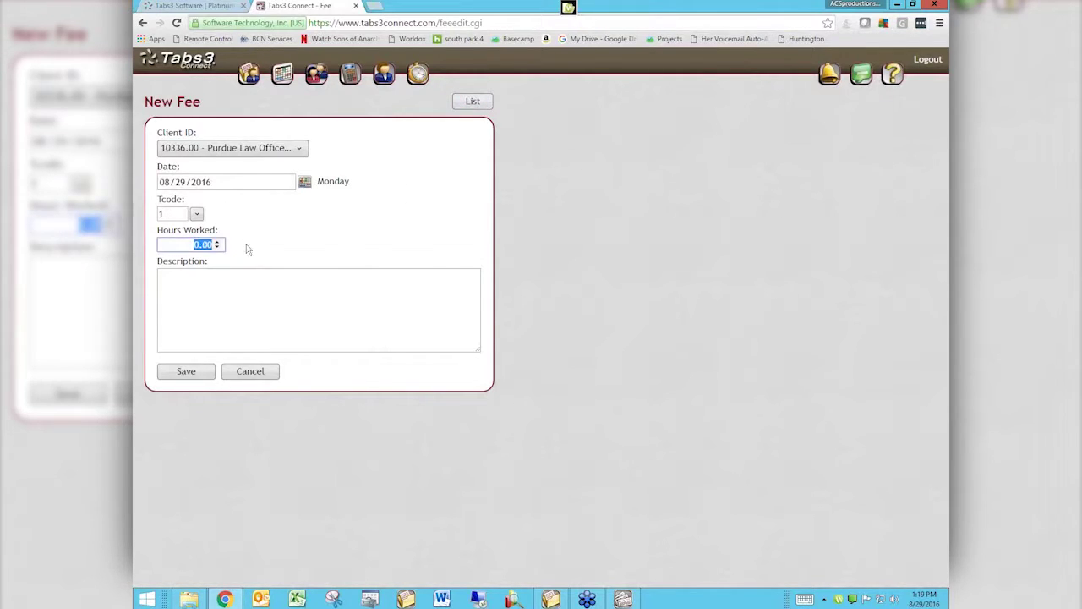
type(".2")
key("Tab")
type("Telephone call with Dave")
key("Tab")
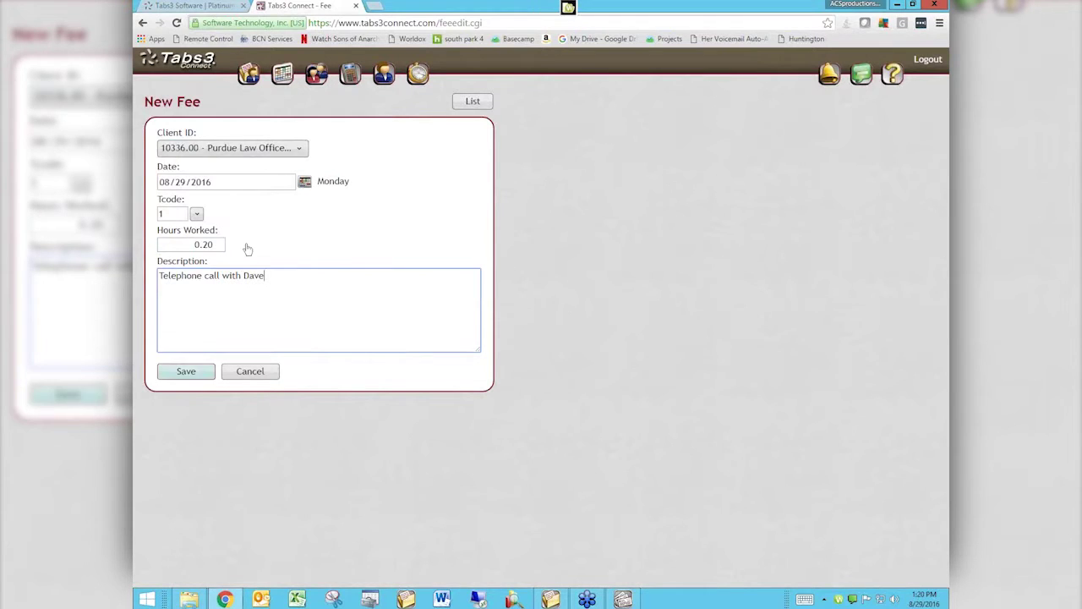
key("Return")
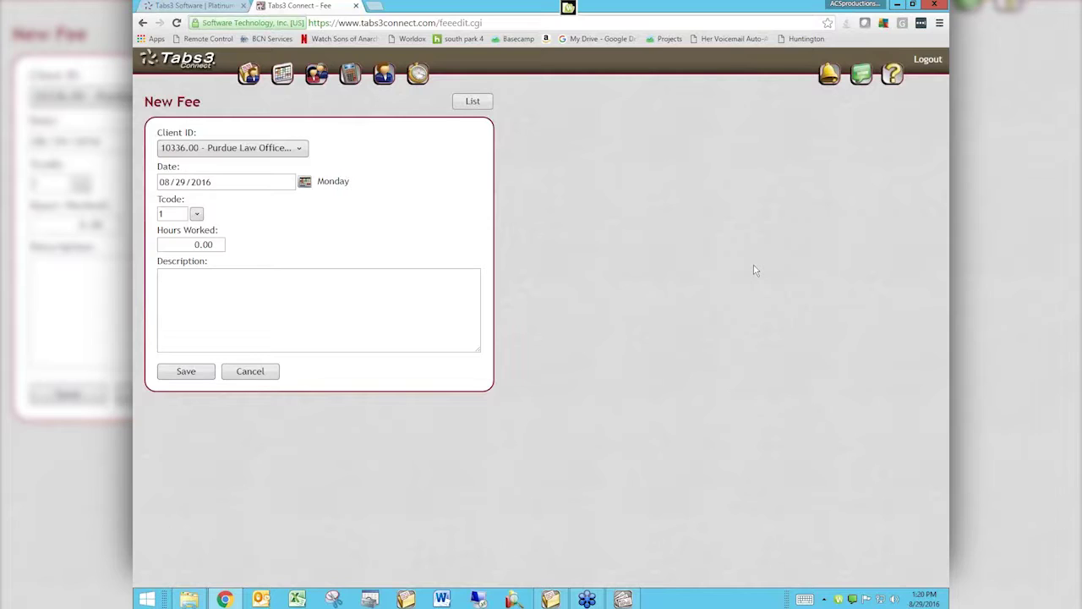
left_click_drag(571, 8, 536, 5)
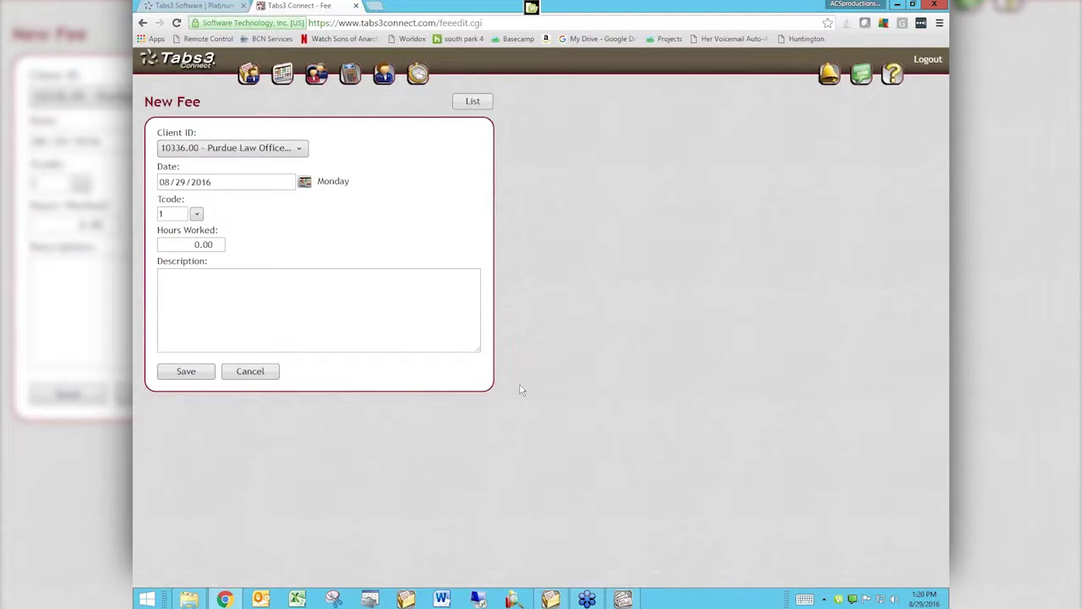
left_click(225, 599)
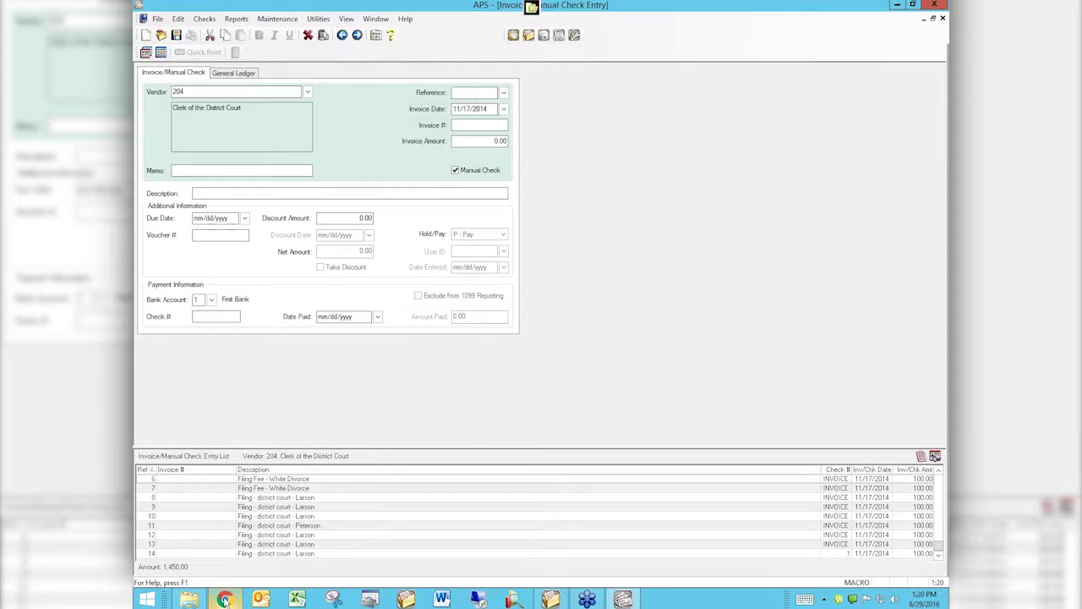
left_click(225, 599)
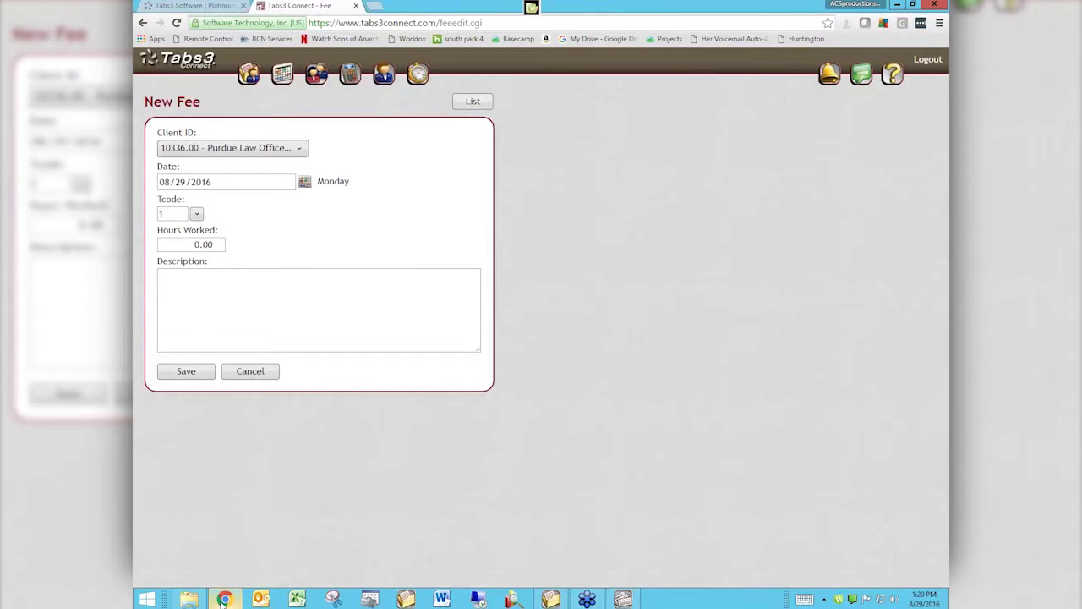
Step: Switch to the Tabs3 Software Platinum page and go back to the overview of Platinum features
left_click(197, 7)
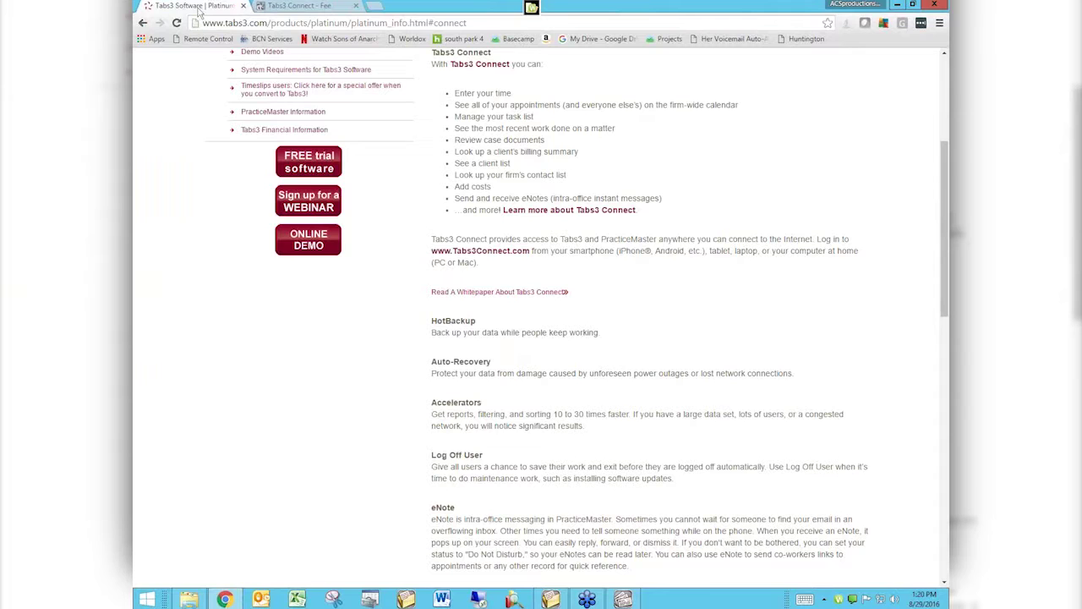
left_click(143, 23)
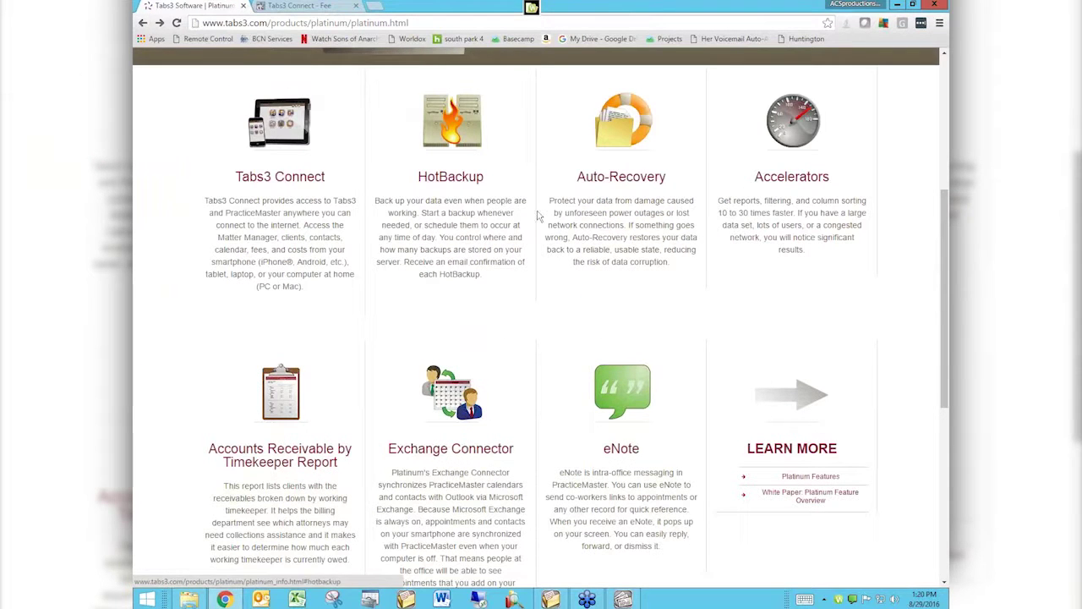